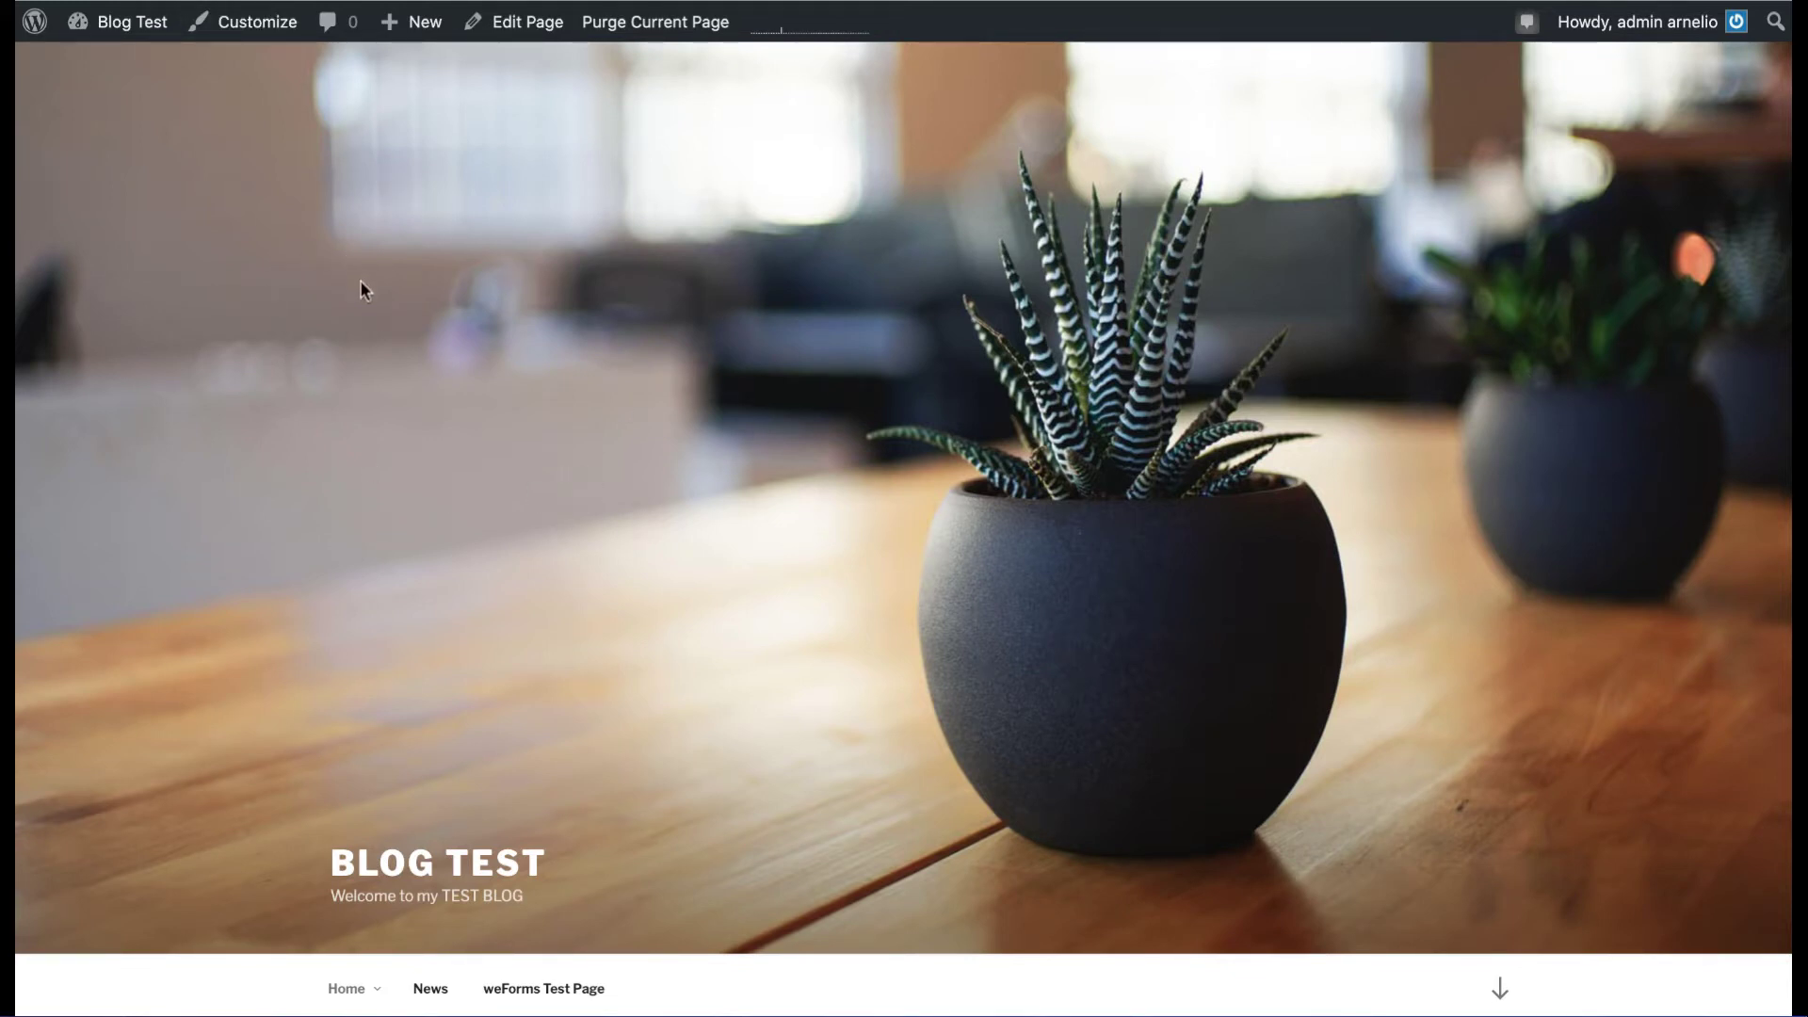
Step: Open the WordPress Customizer for the Blog Test site from the admin bar
click(248, 25)
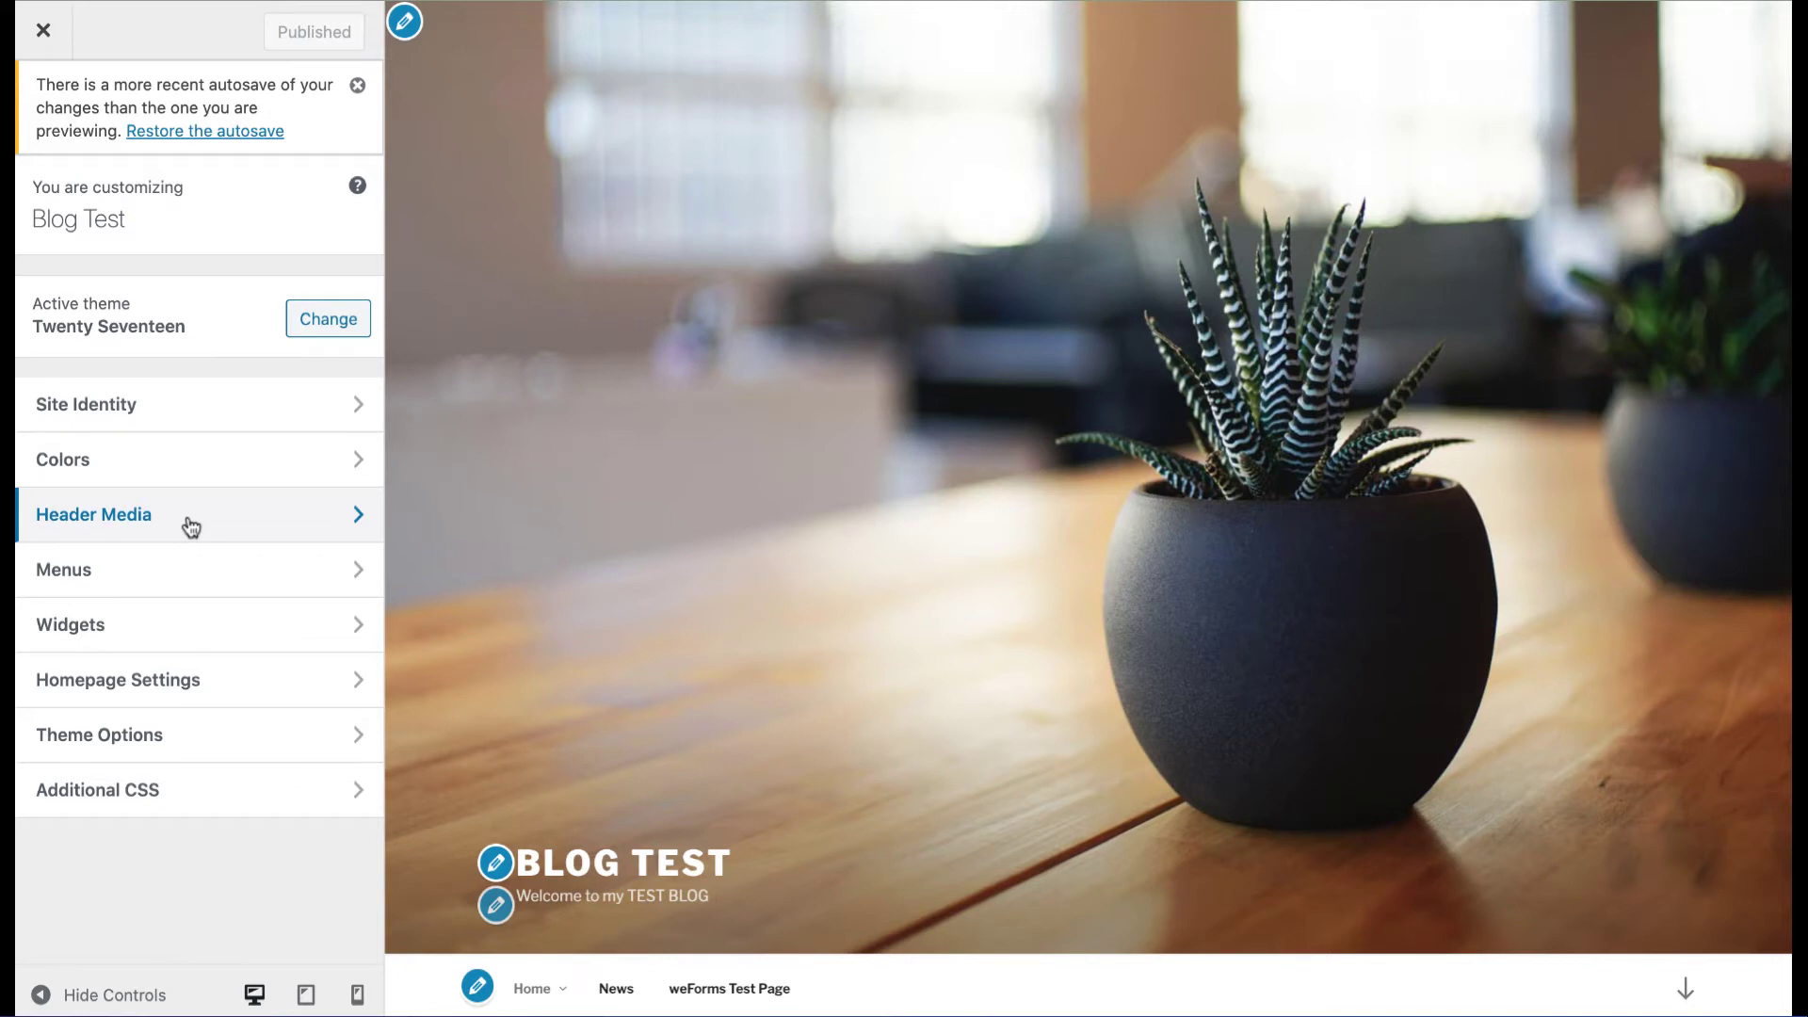
Step: Open the Header Media section showing the video options and current plant header image
click(191, 526)
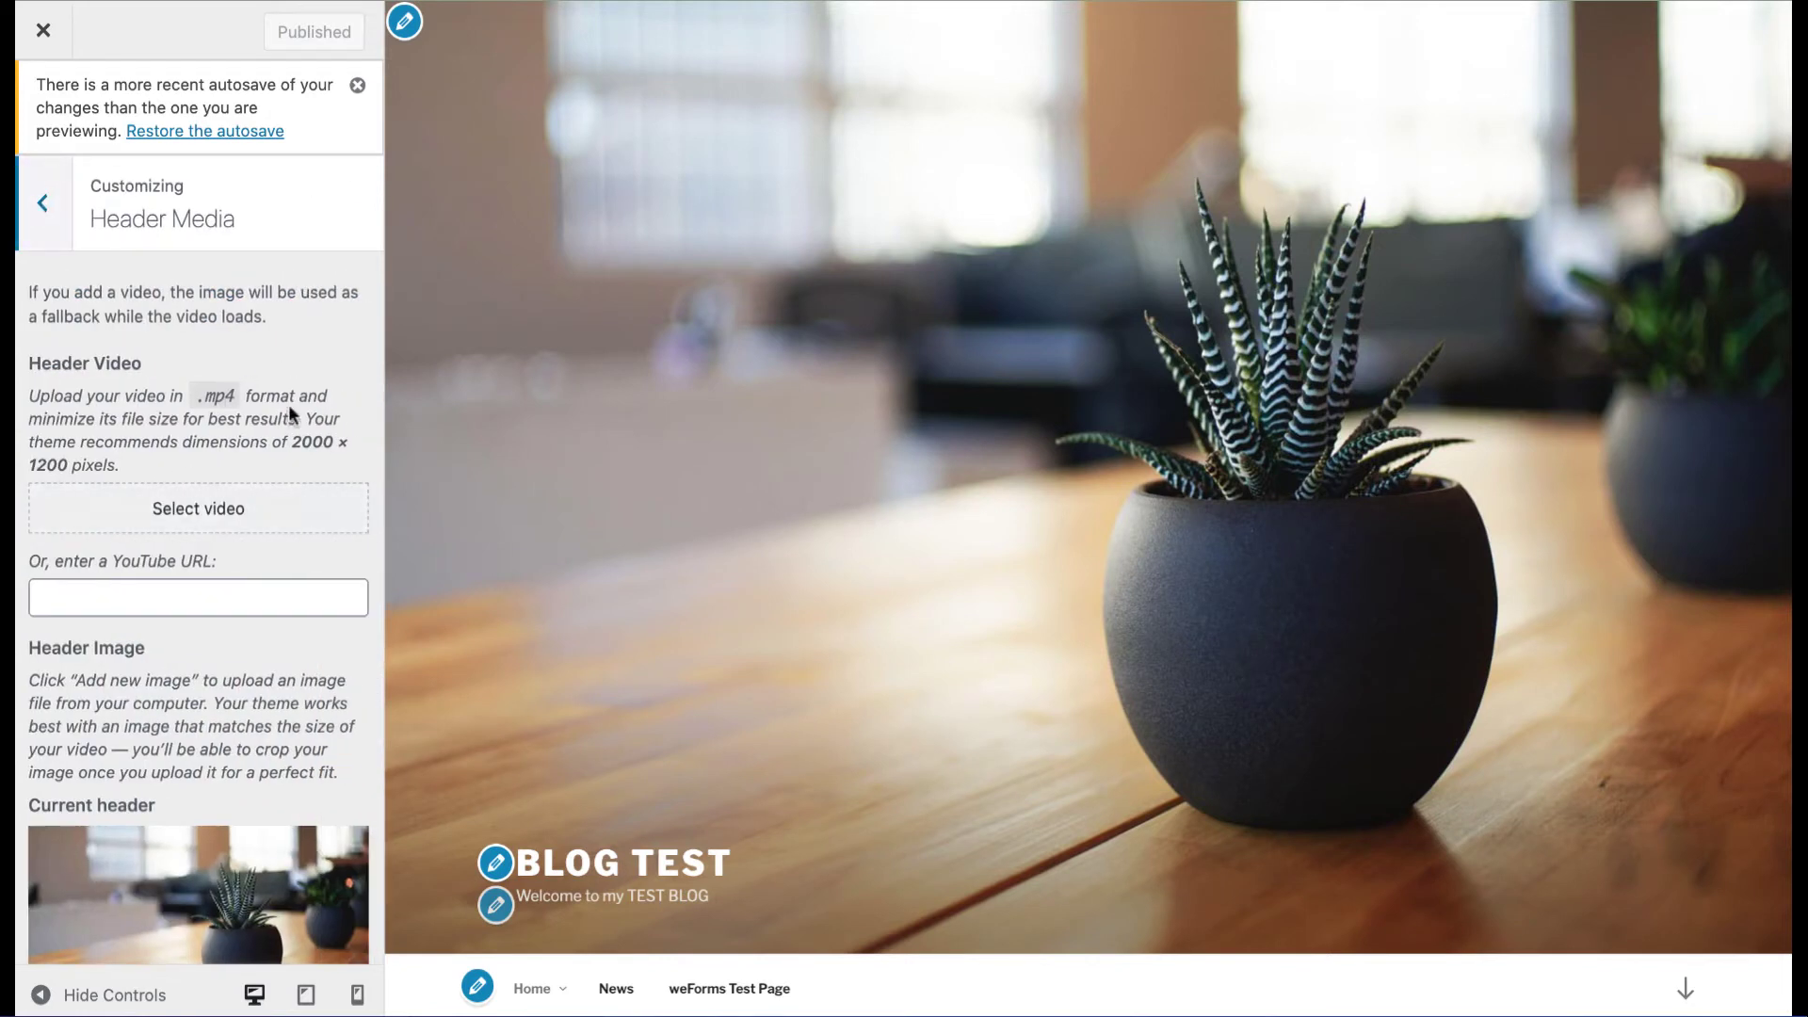
scroll(255, 573, down, 1)
scroll(255, 574, down, 4)
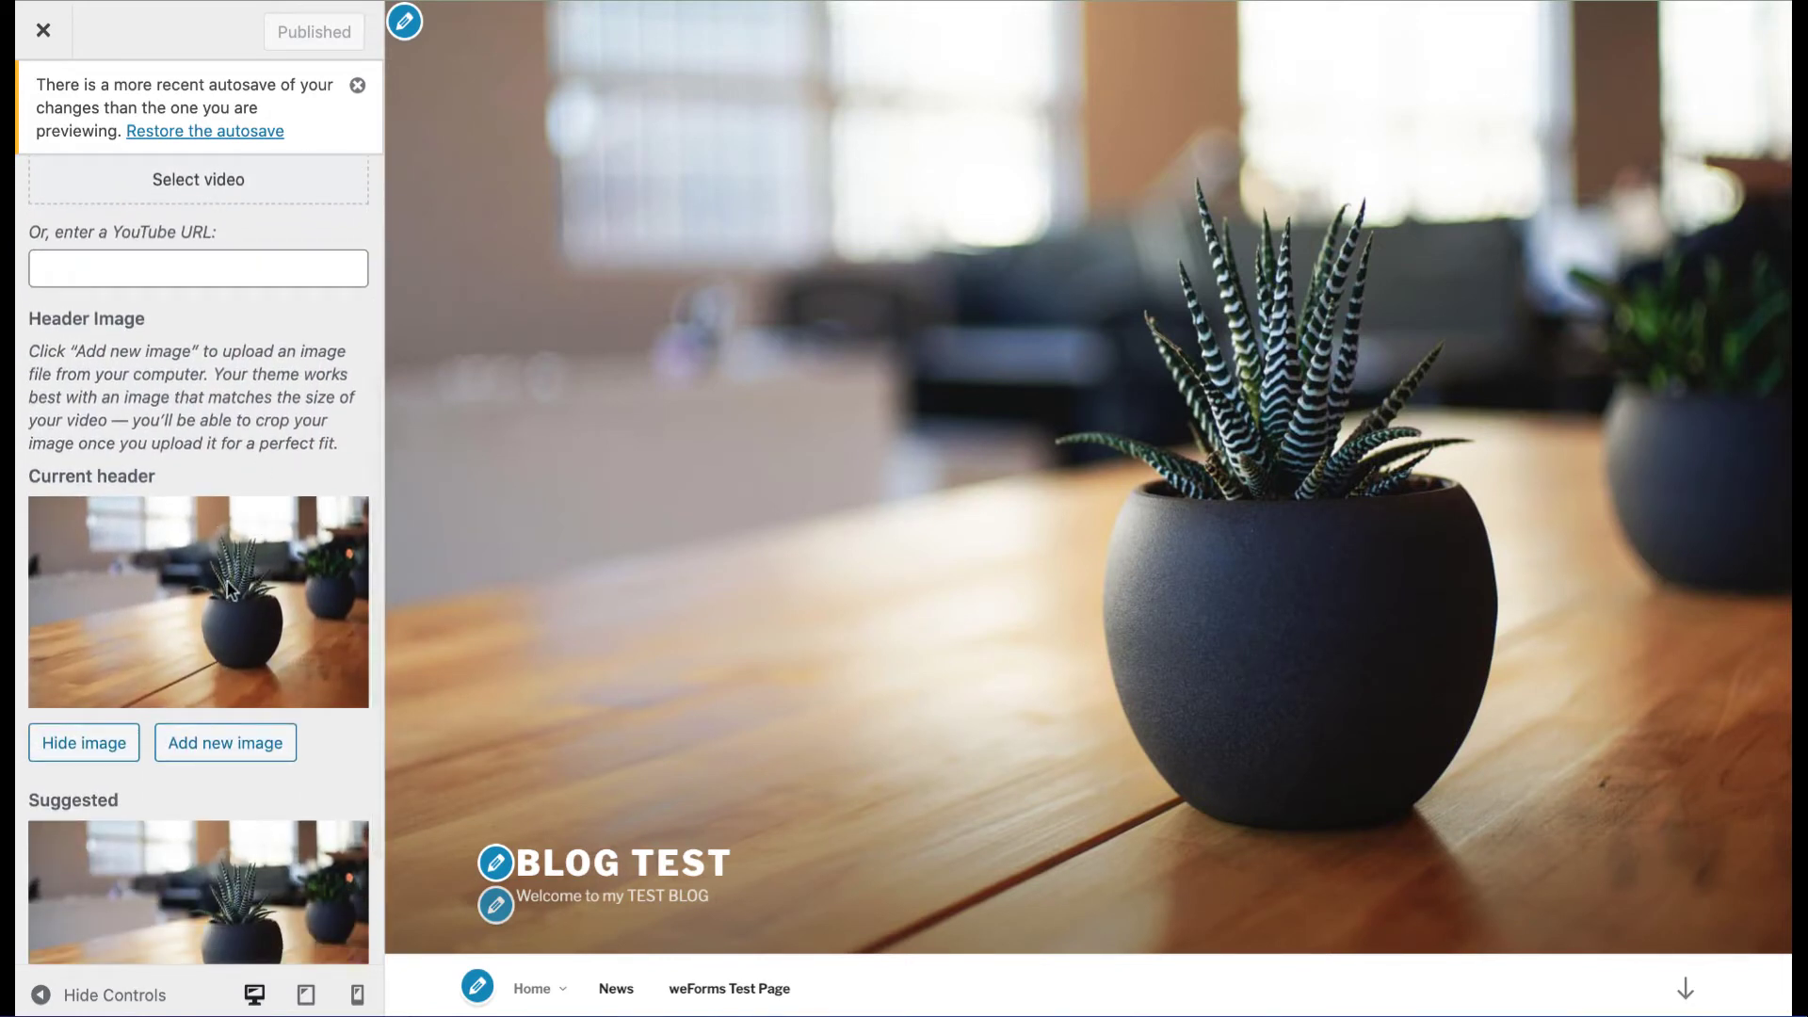
scroll(184, 568, down, 3)
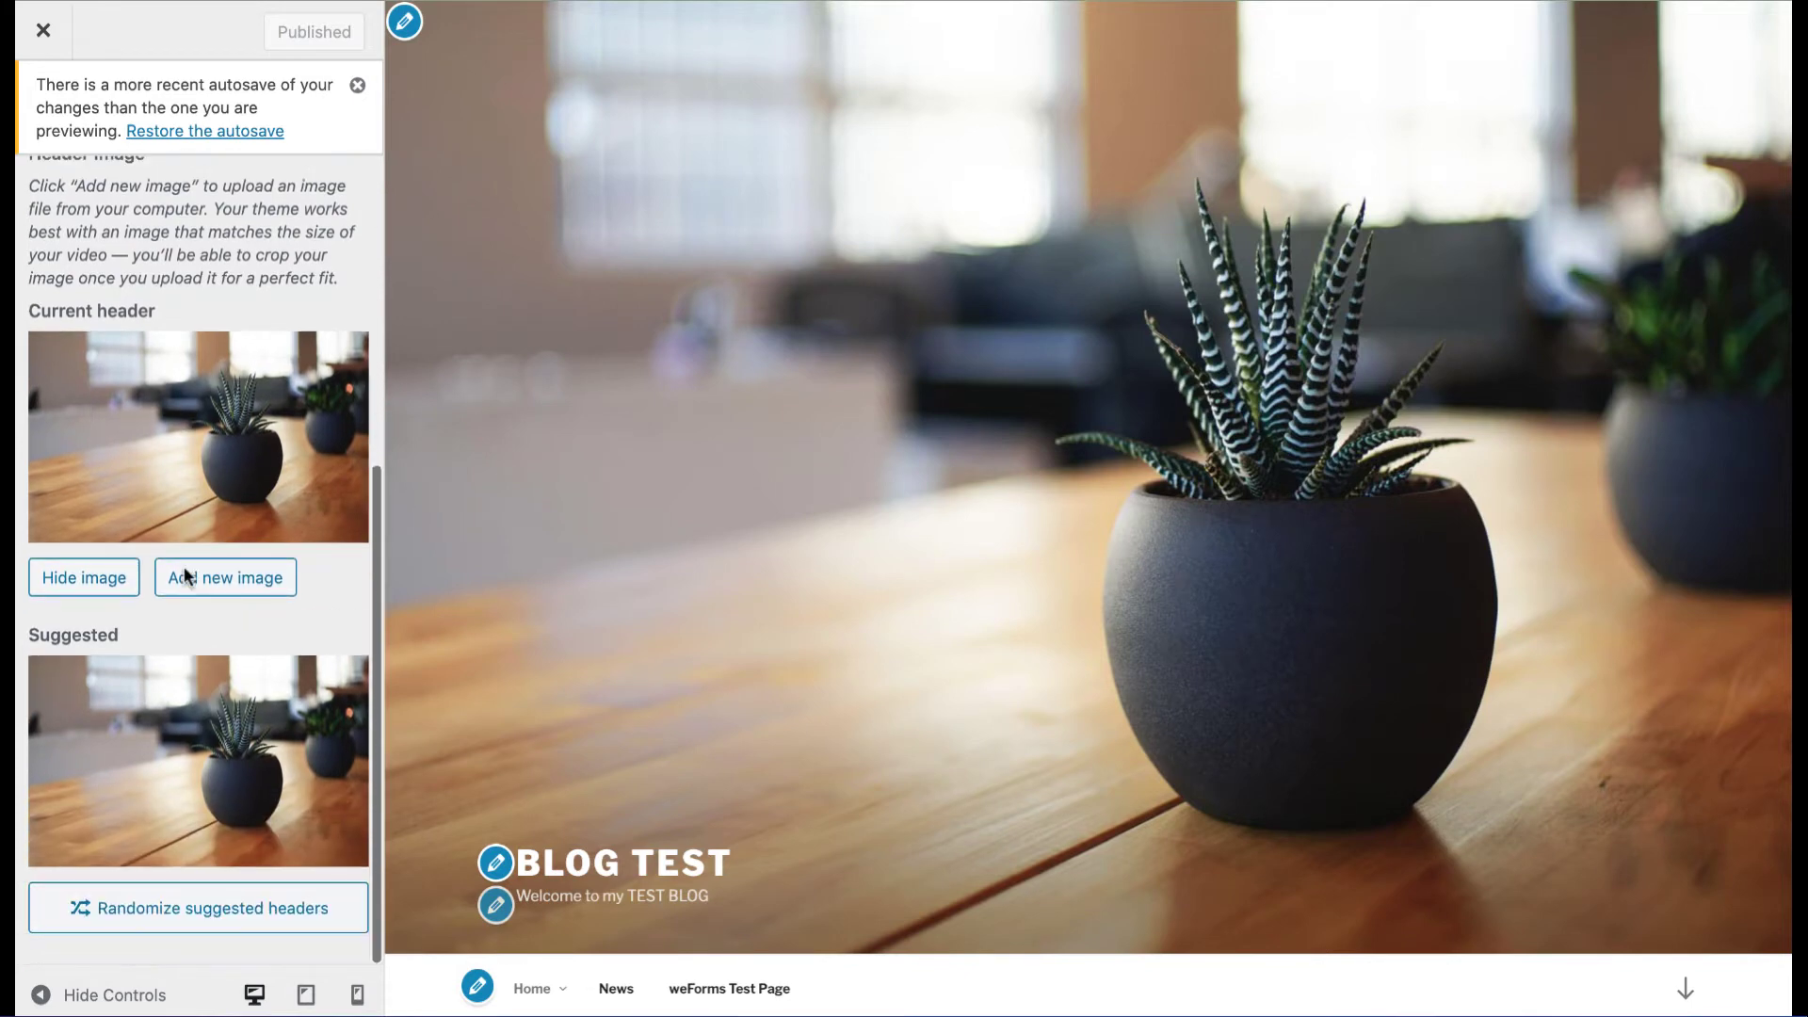
scroll(269, 93, up, 5)
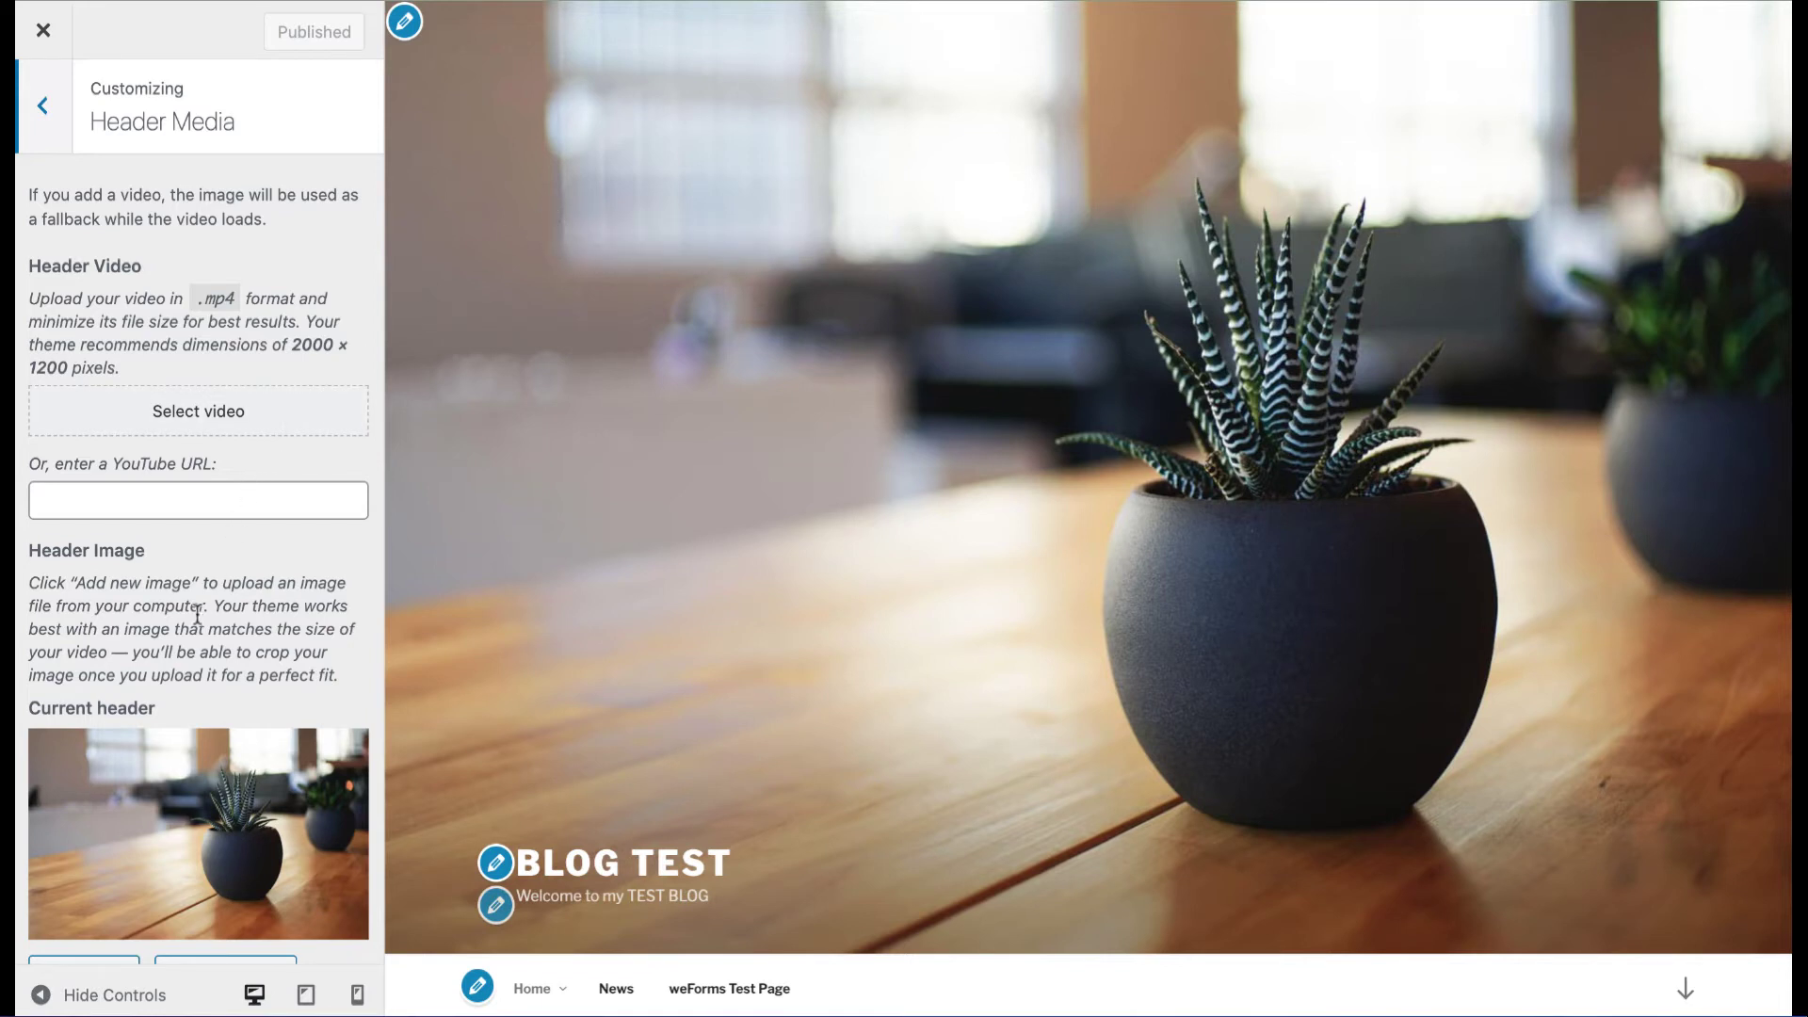
scroll(202, 616, down, 1)
scroll(201, 617, down, 3)
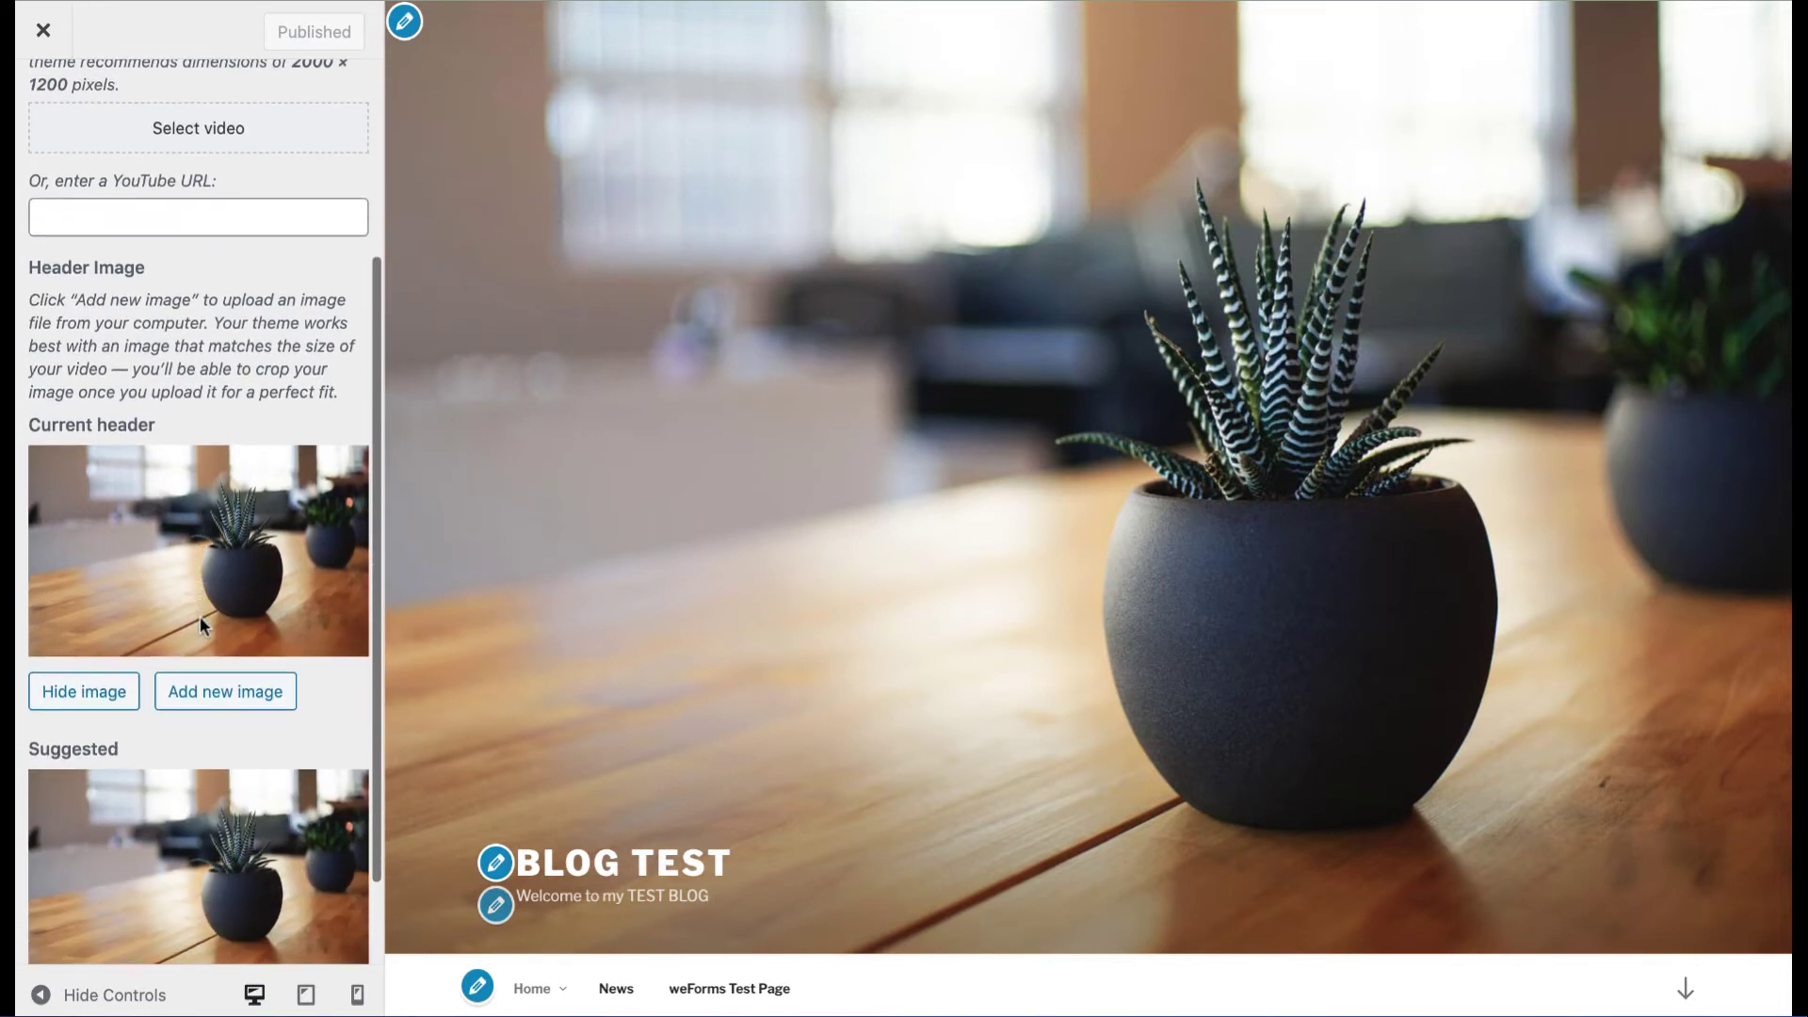
scroll(230, 706, down, 2)
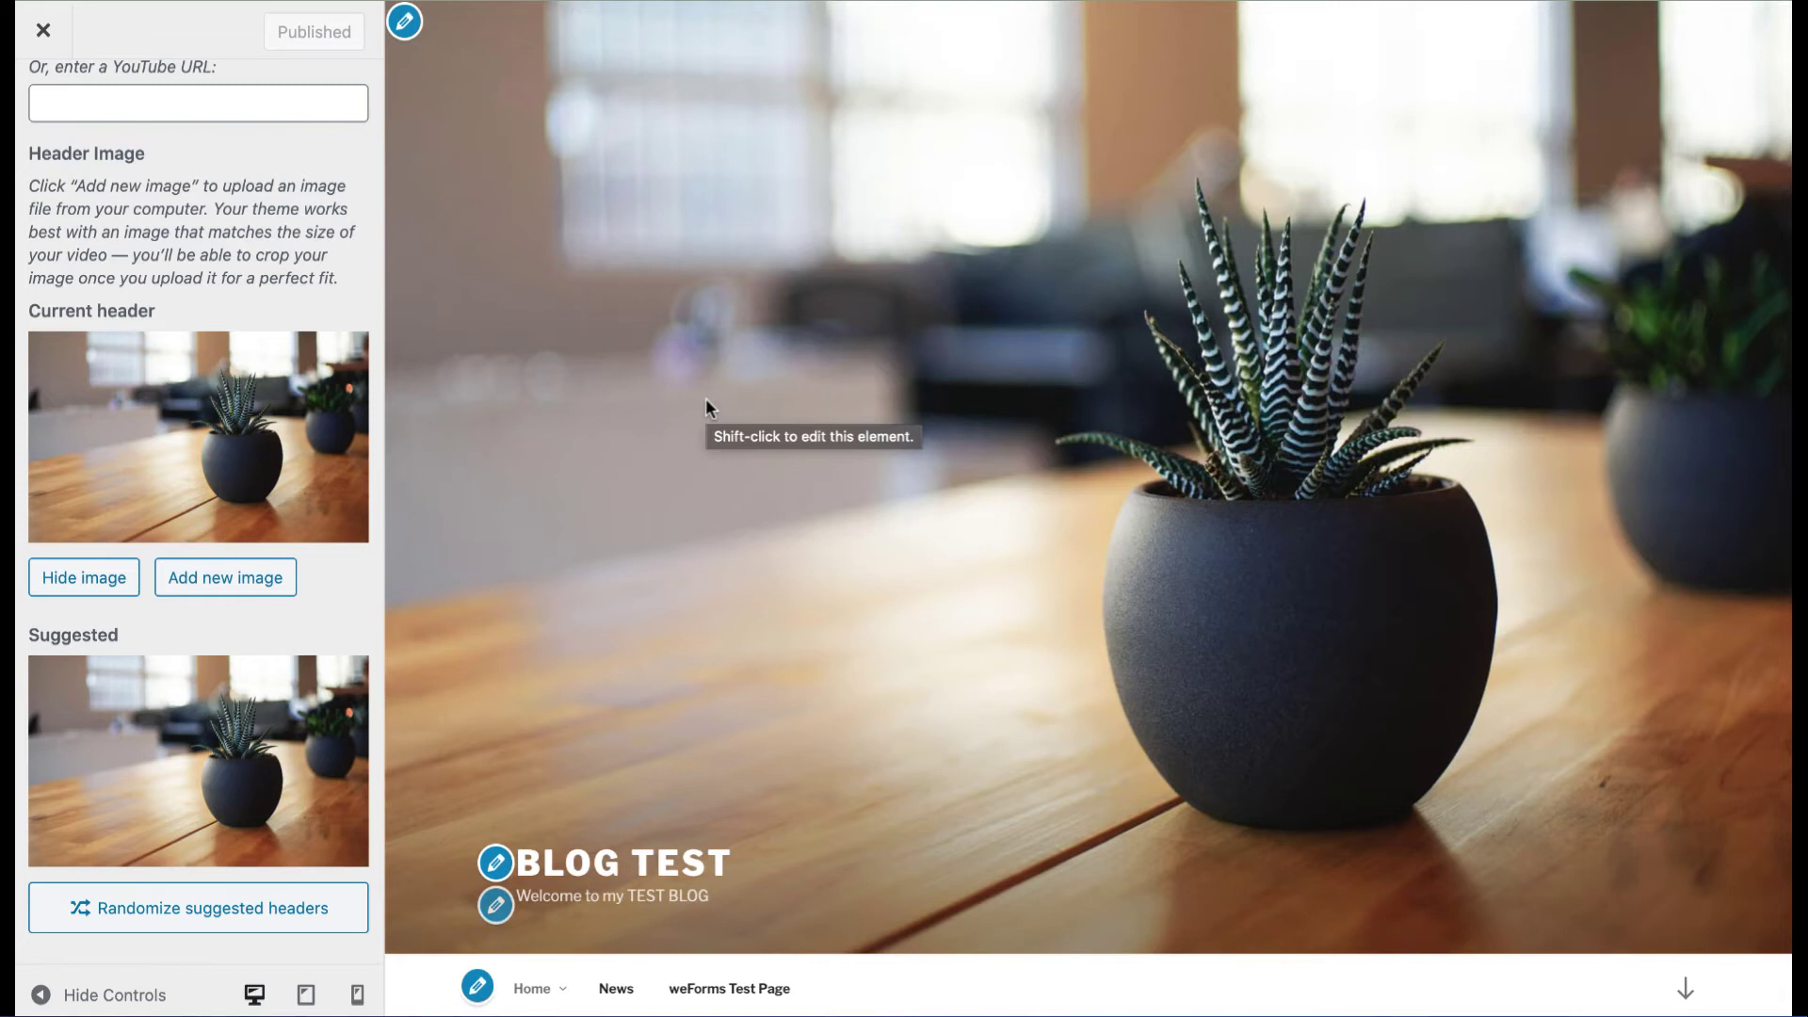
scroll(281, 383, up, 3)
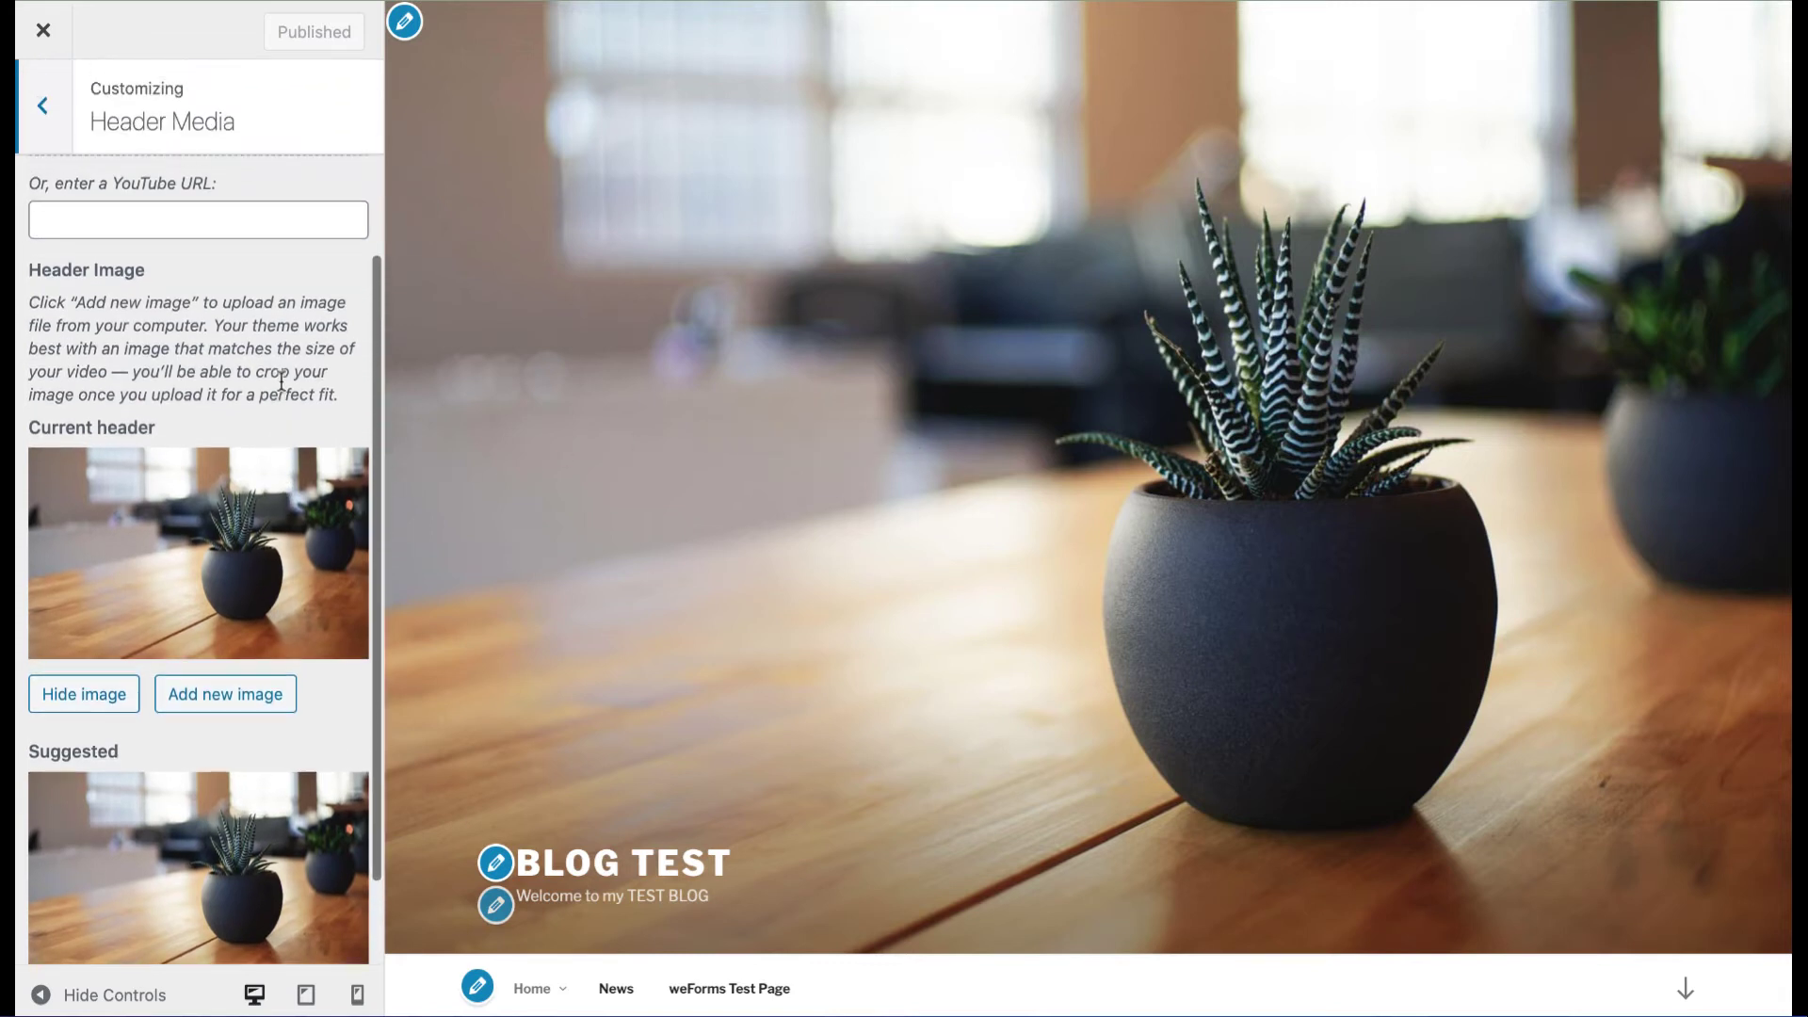
scroll(281, 383, up, 3)
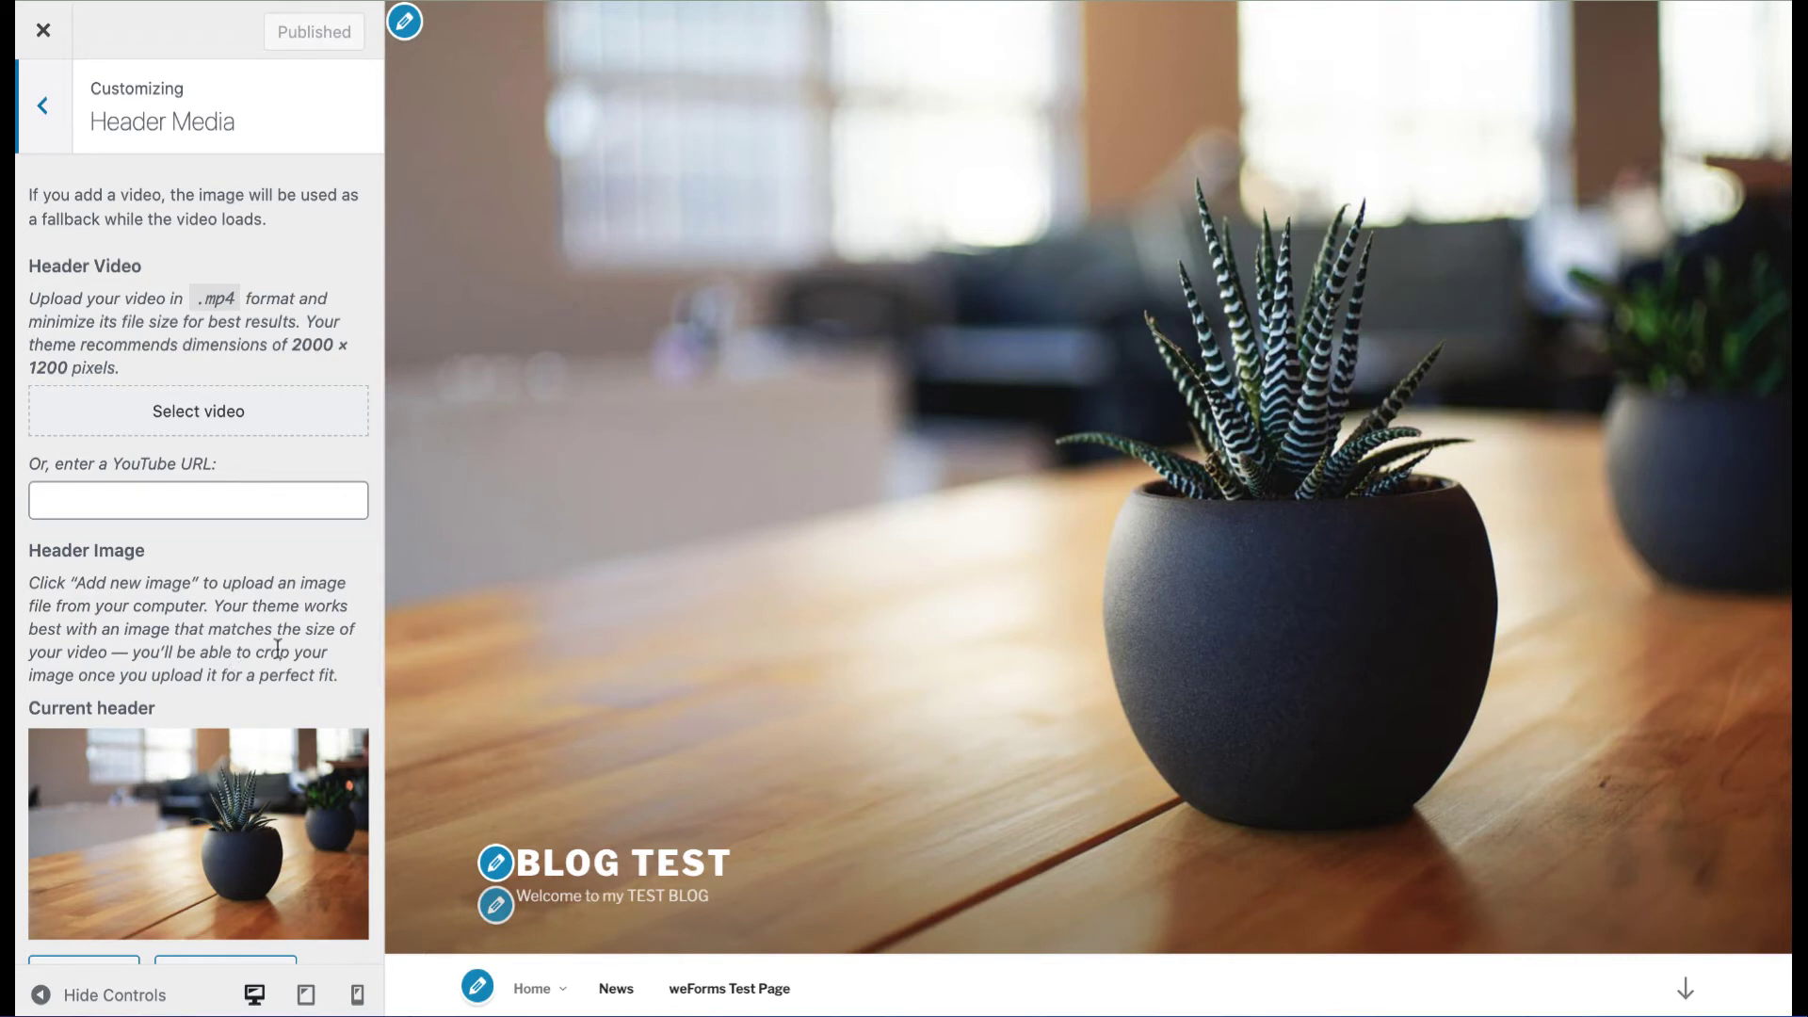
scroll(278, 648, down, 3)
scroll(277, 649, down, 2)
scroll(278, 649, up, 5)
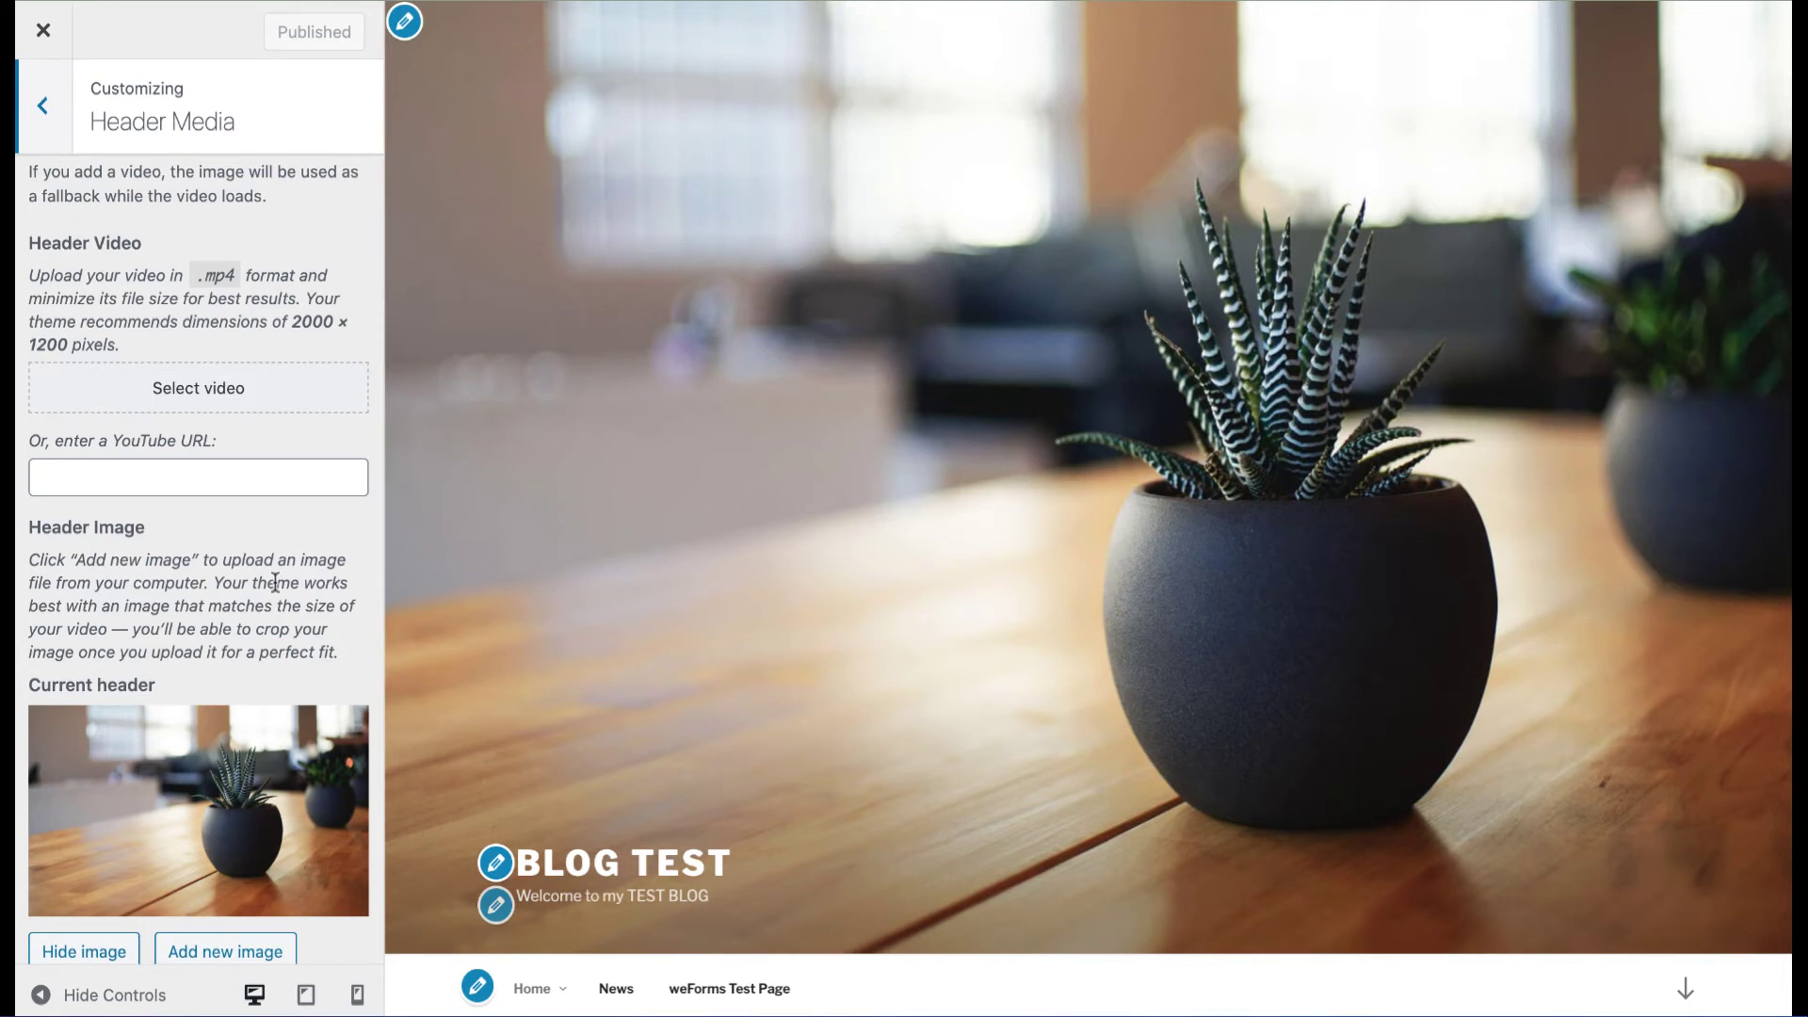
scroll(290, 561, down, 1)
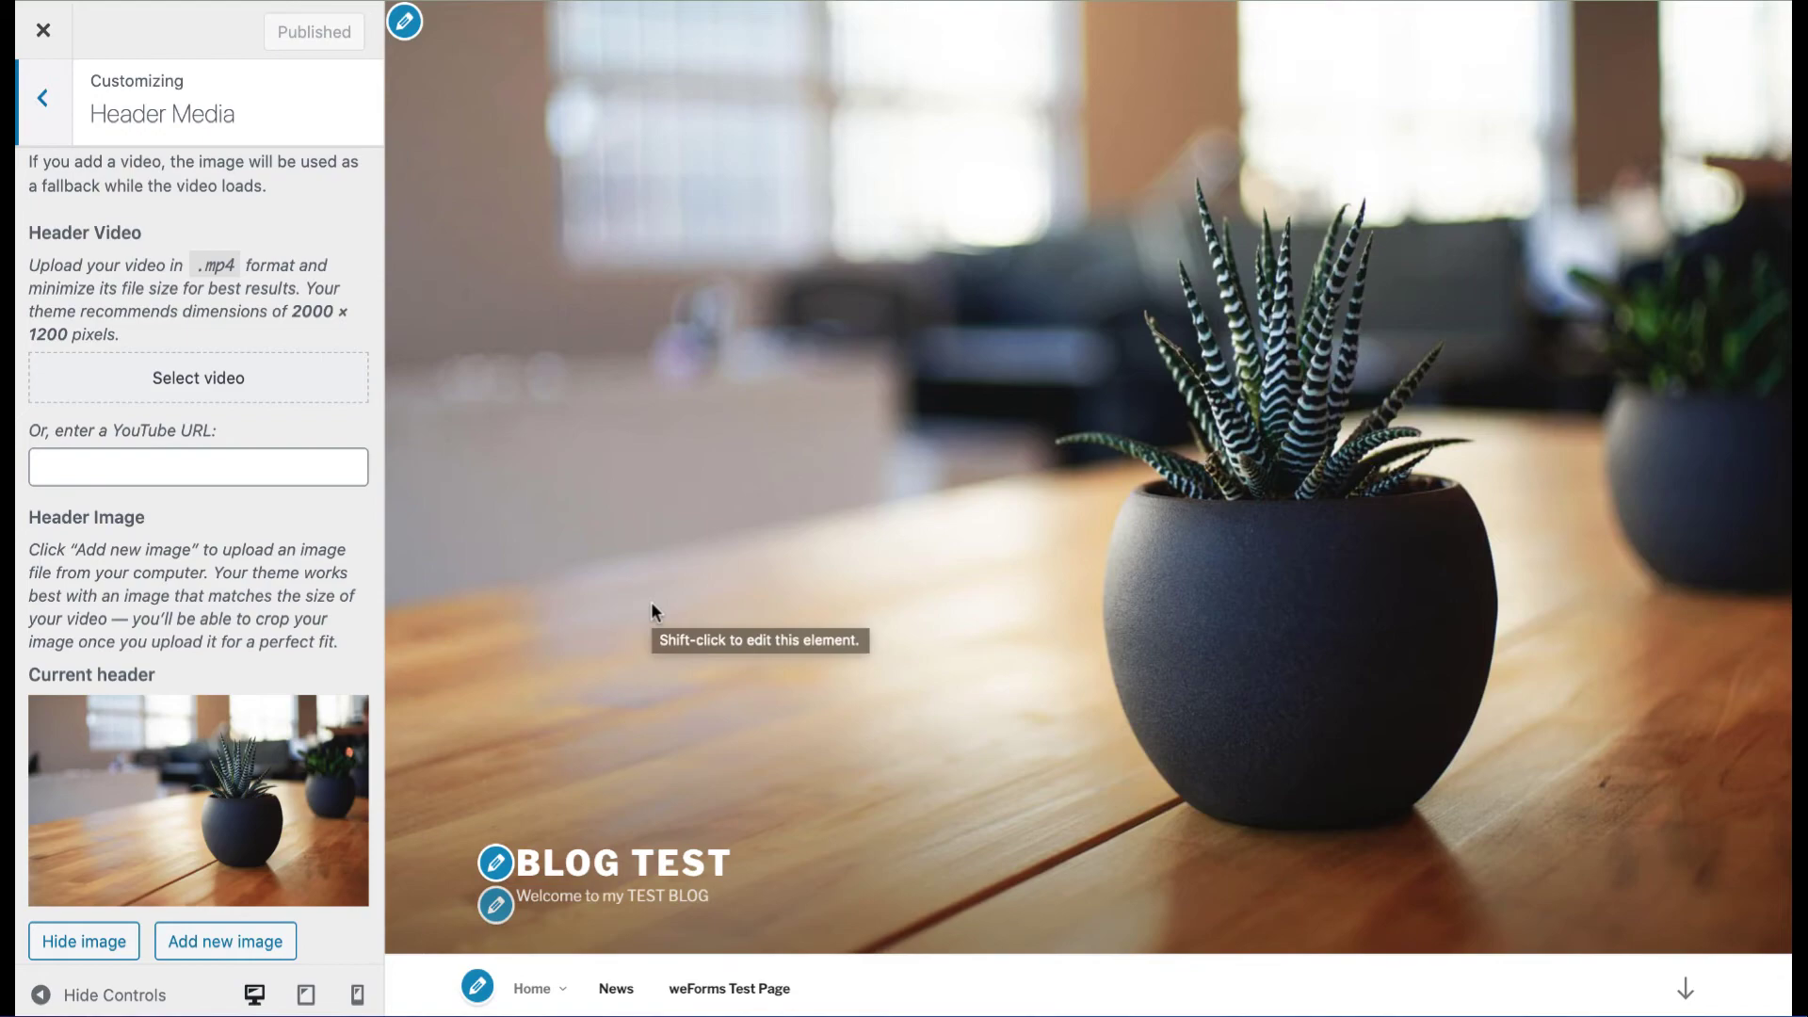
Step: Choose the Neptune statue image as the new header and shift its crop box
click(259, 941)
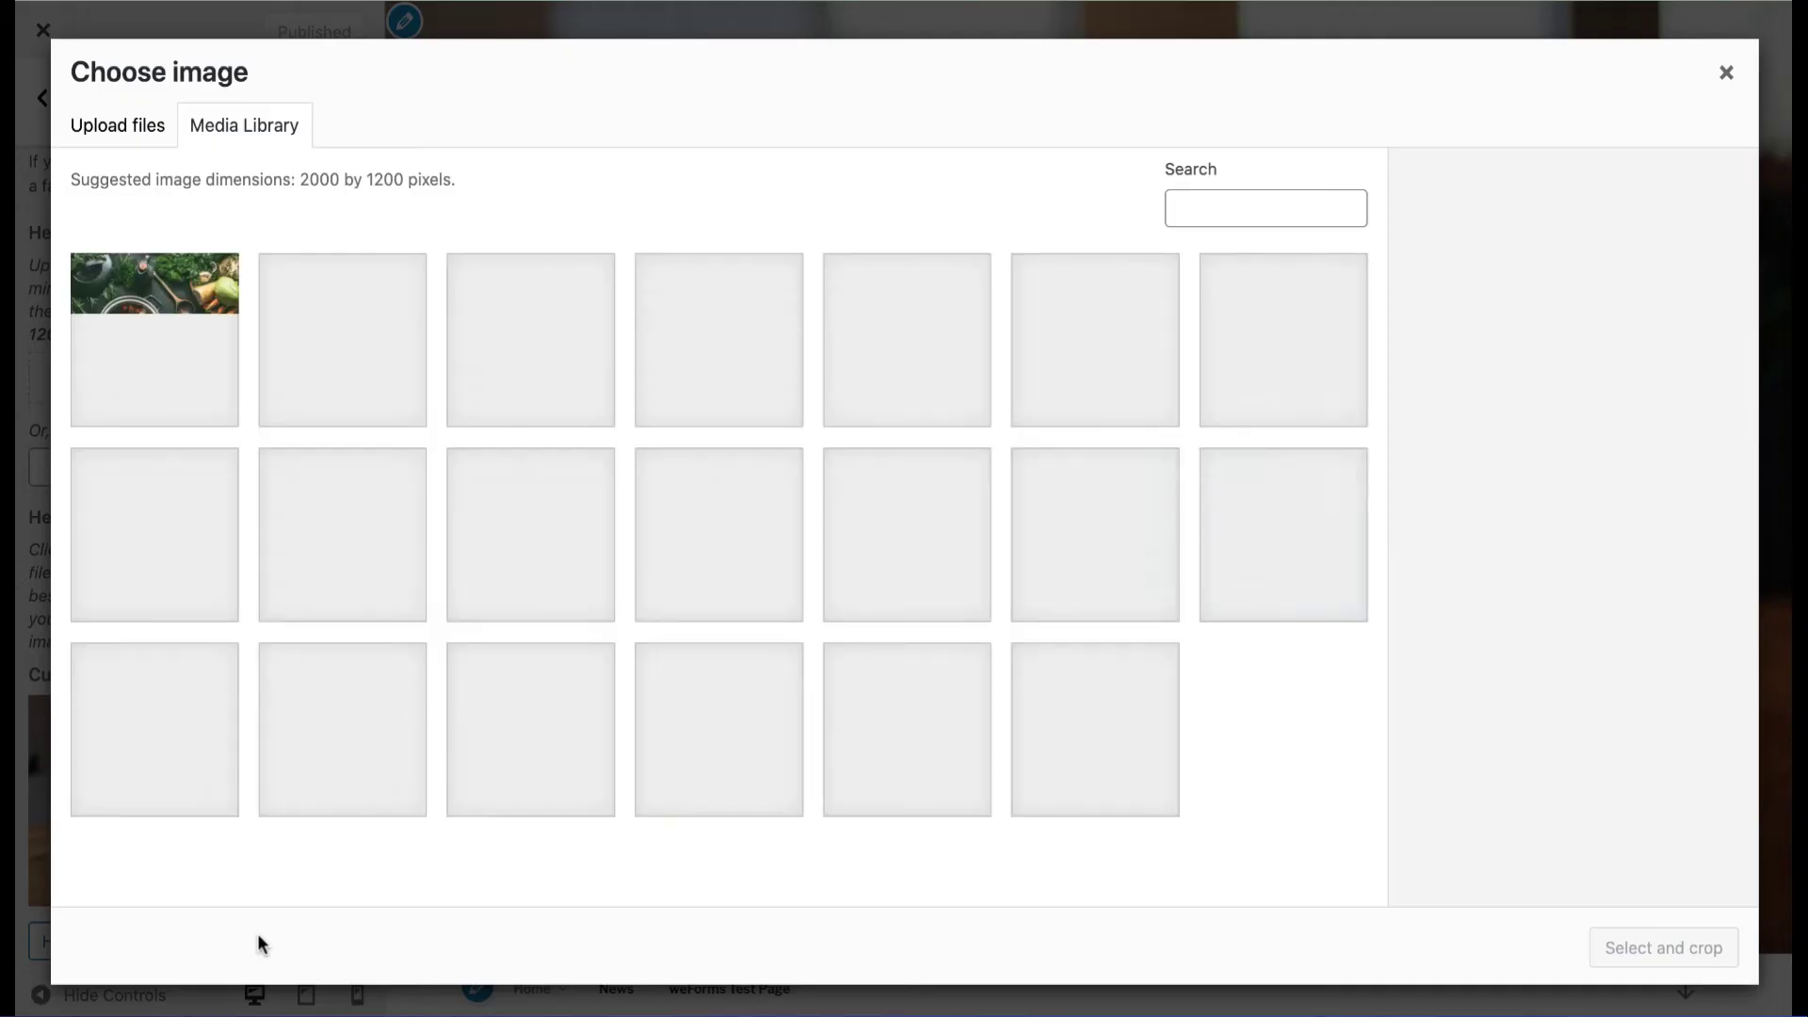
click(705, 720)
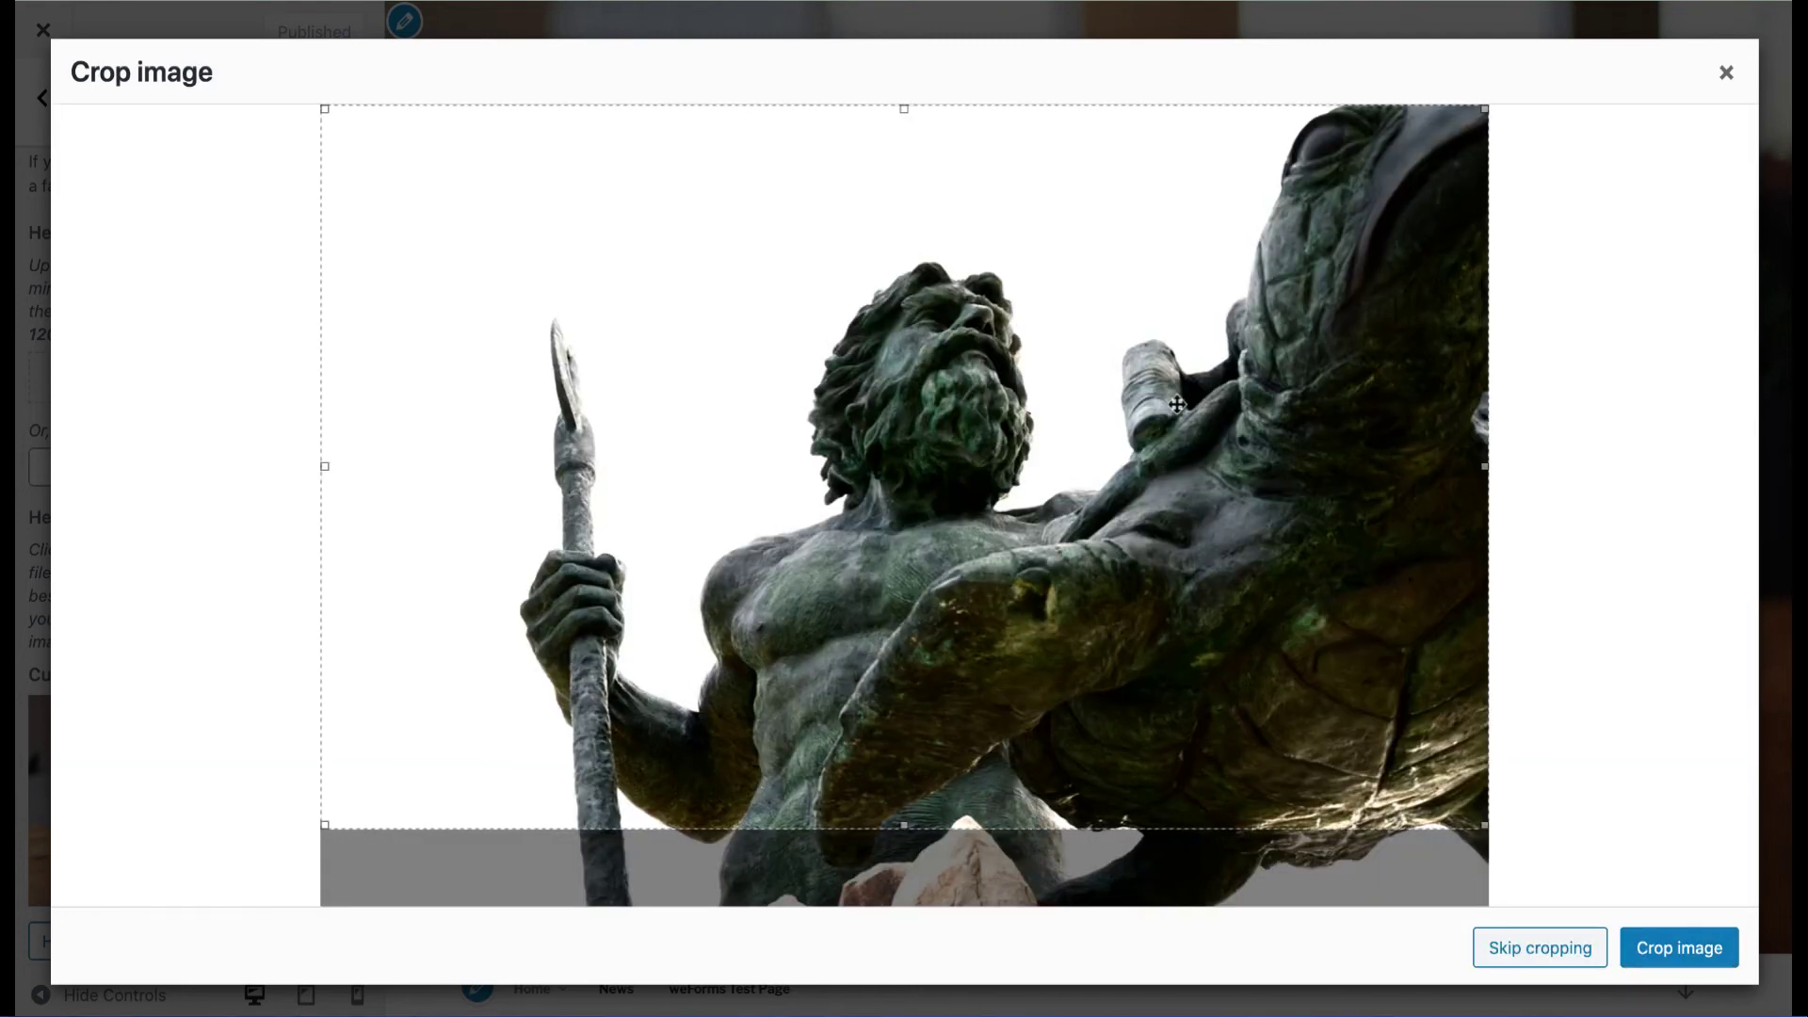
mouse_move(1179, 405)
mouse_down()
mouse_move(1196, 473)
mouse_move(1182, 382)
mouse_up()
Step: Apply the crop so the Neptune statue becomes the previewed header image
click(1681, 949)
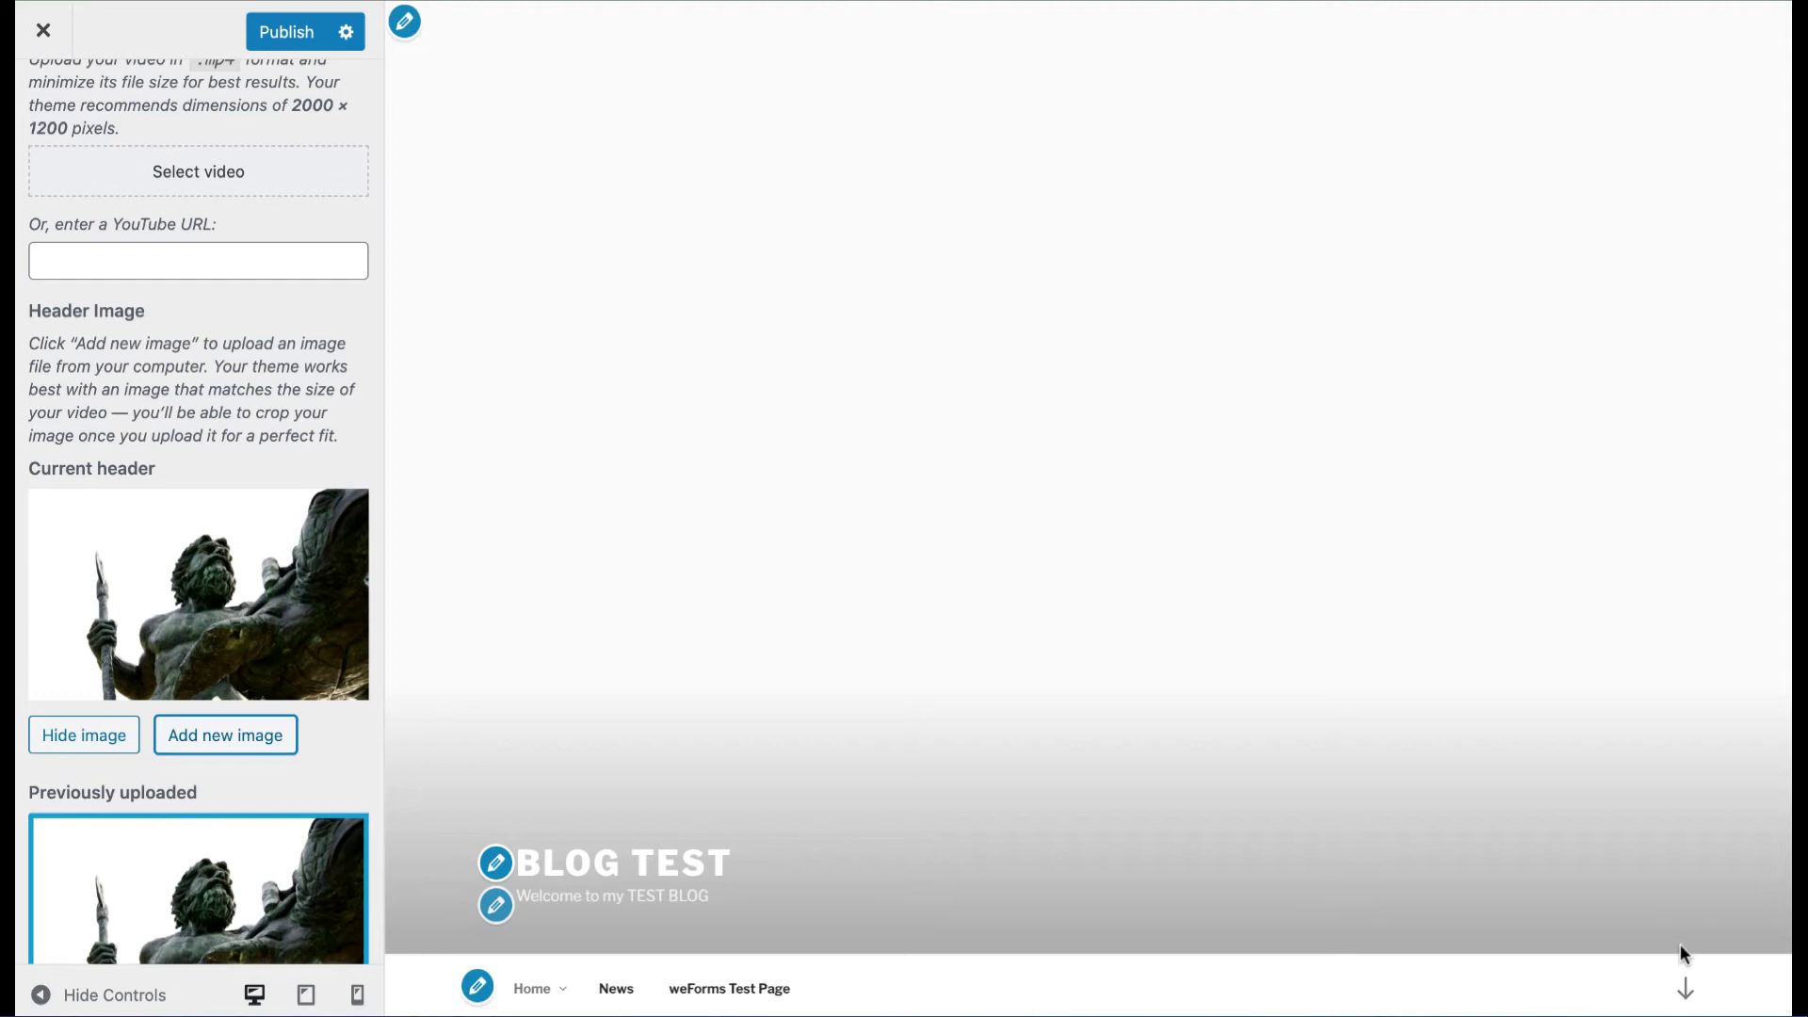